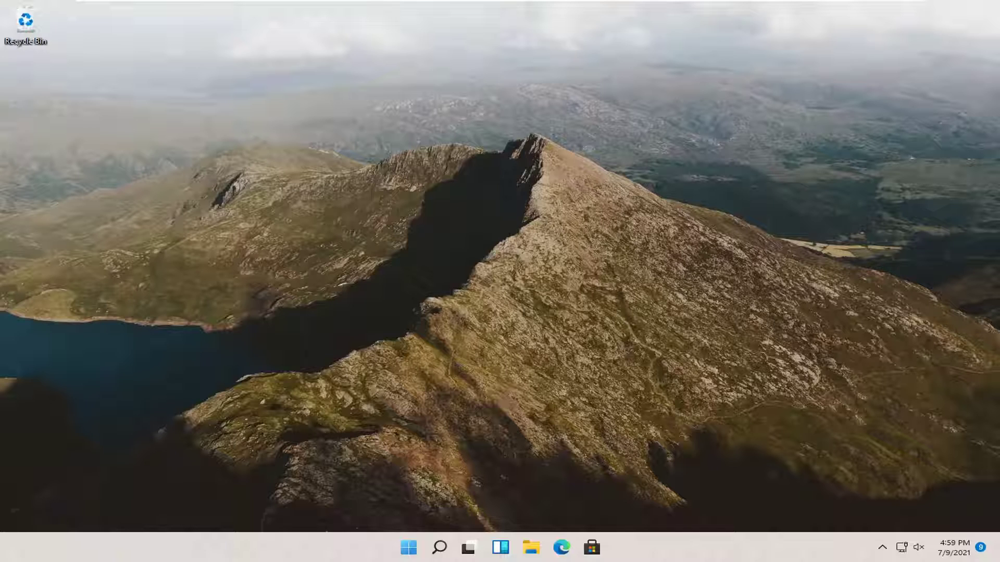
Open Windows search from the taskbar to look for Notepad.
{"action": "left_click", "coordinate": [441, 548]}
{"action": "type", "text": "notepa"}
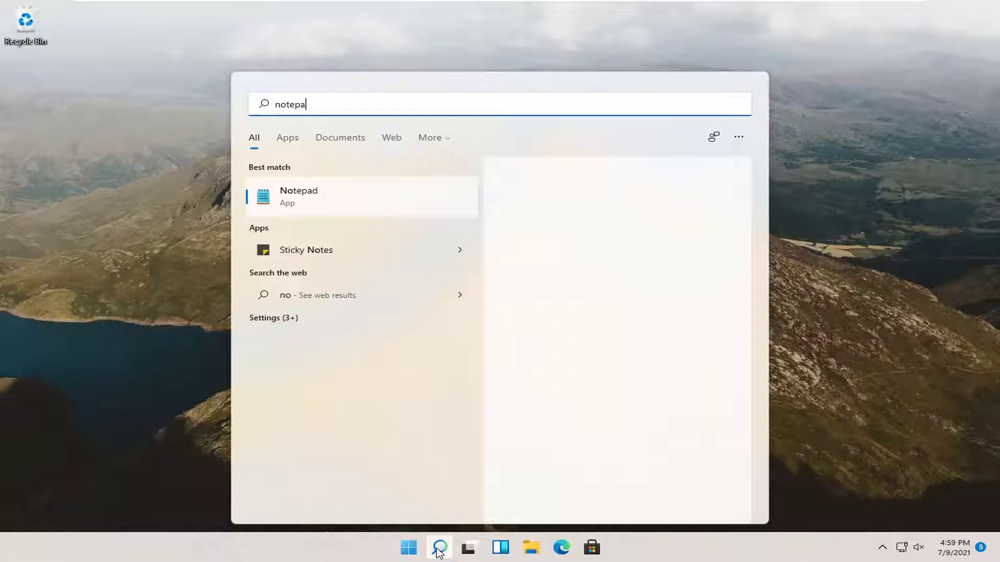
{"action": "type", "text": "d"}
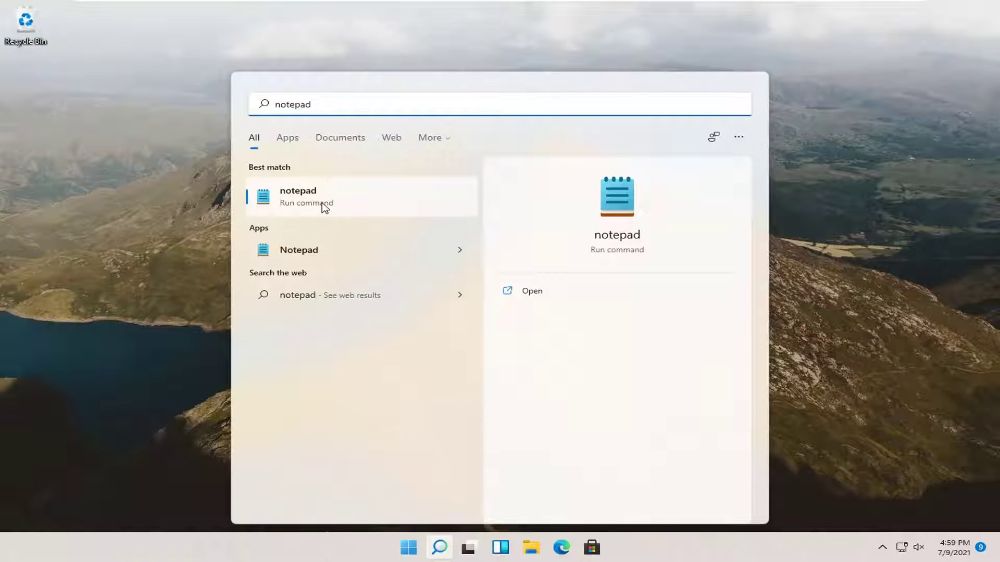
{"action": "left_click", "coordinate": [328, 202]}
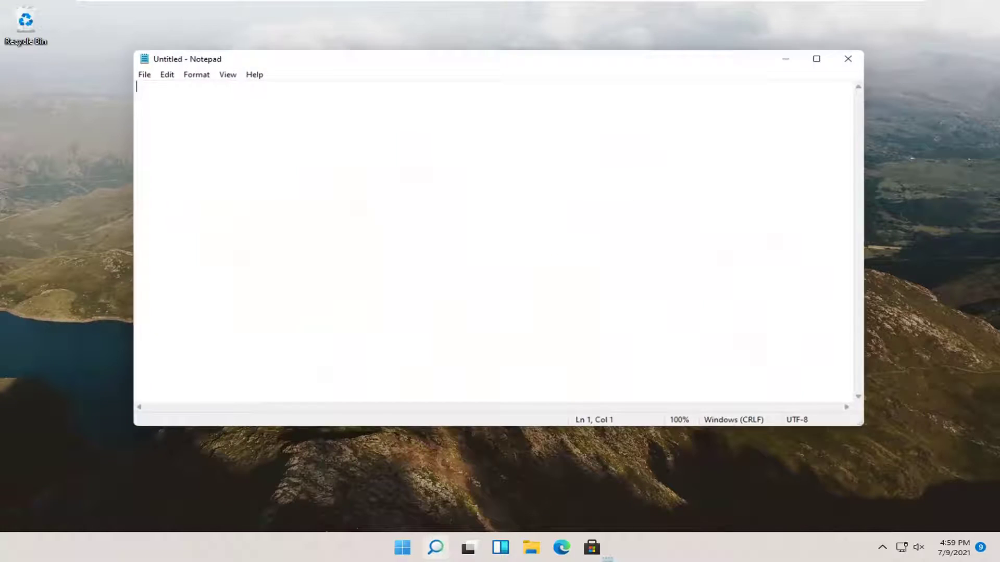
{"action": "type", "text": "@"}
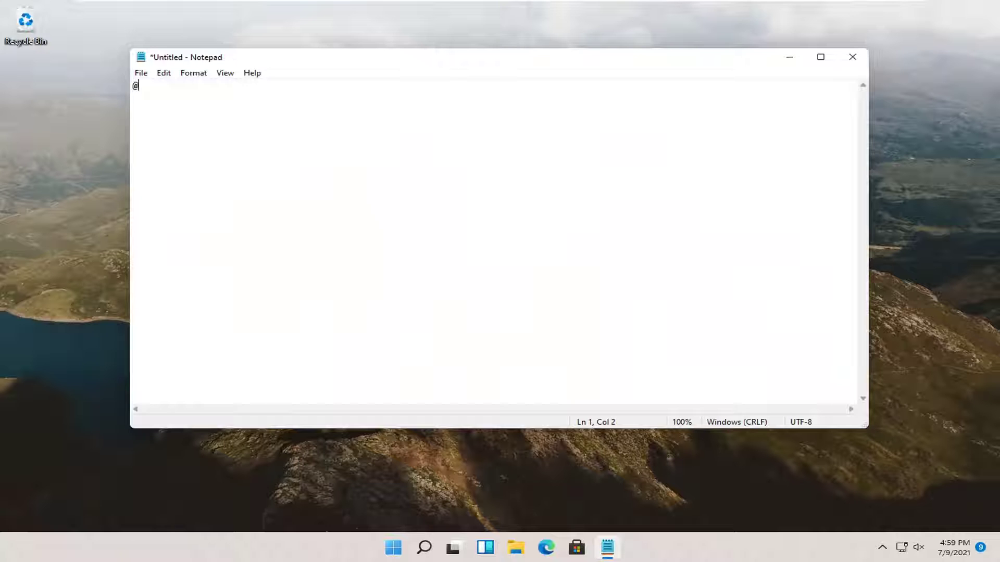
{"action": "type", "text": "ECHO"}
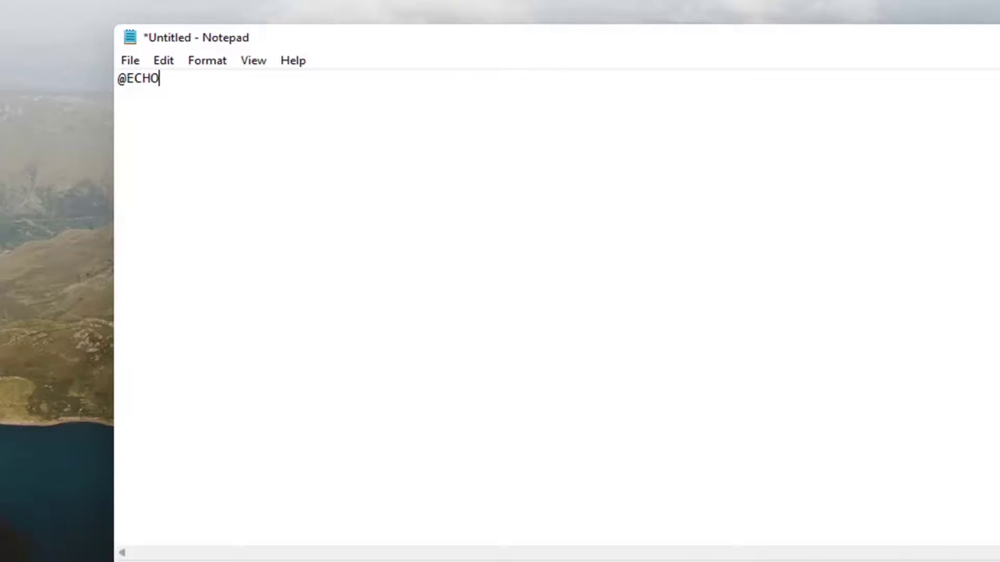
{"action": "key", "text": "Return"}
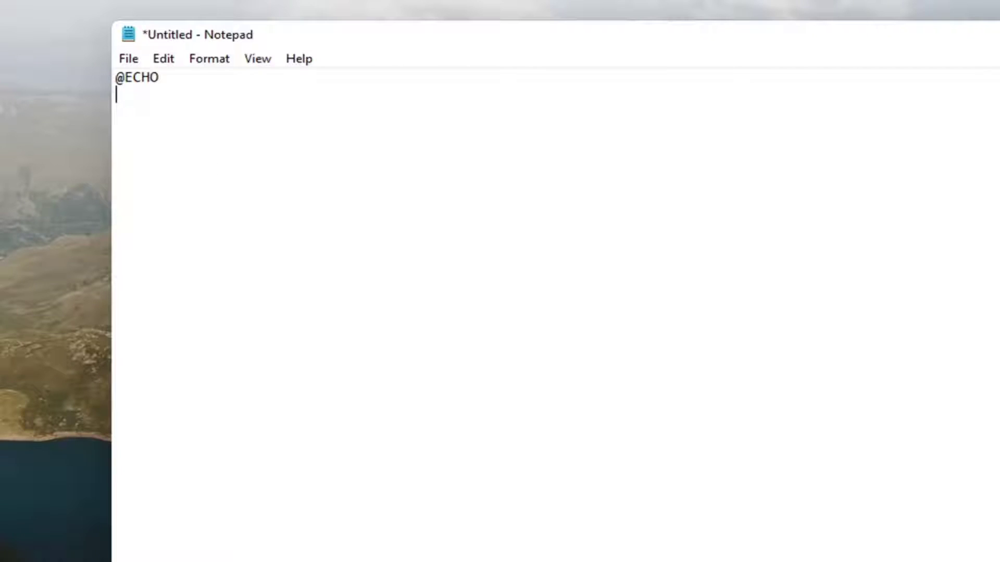
{"action": "type", "text": "ECHO"}
{"action": "type", "text": "Hello"}
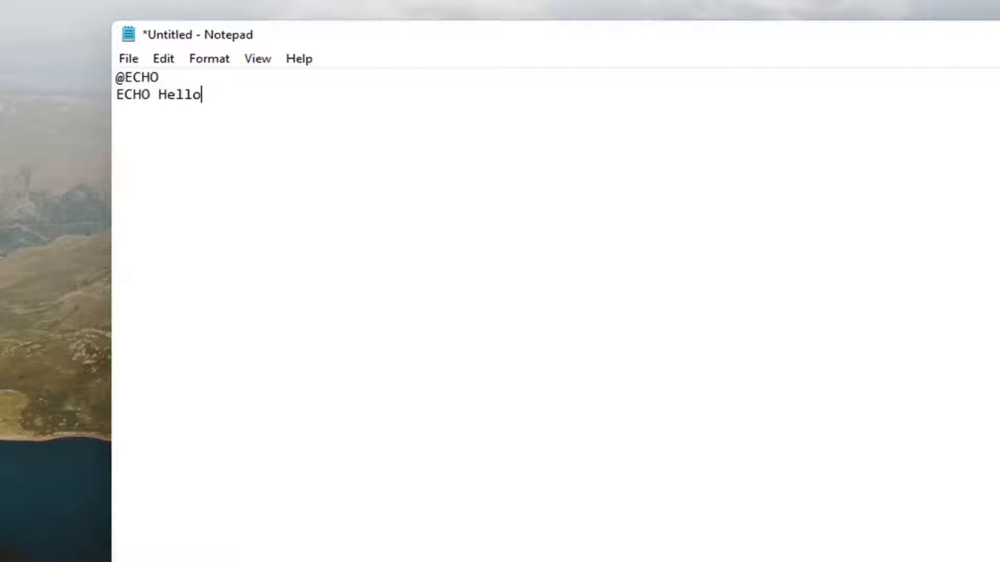
{"action": "key", "text": "Left"}
{"action": "key", "text": "Right"}
{"action": "key", "text": "Return"}
{"action": "type", "text": "pause"}
{"action": "key", "text": "BackSpace"}
{"action": "key", "text": "BackSpace"}
{"action": "key", "text": "BackSpace"}
{"action": "key", "text": "BackSpace"}
{"action": "key", "text": "BackSpace"}
{"action": "type", "text": "PAUSE"}
Save the script to the Desktop as 'batch file.bat' with file type All Files.
{"action": "left_click", "coordinate": [128, 59]}
{"action": "left_click", "coordinate": [156, 166]}
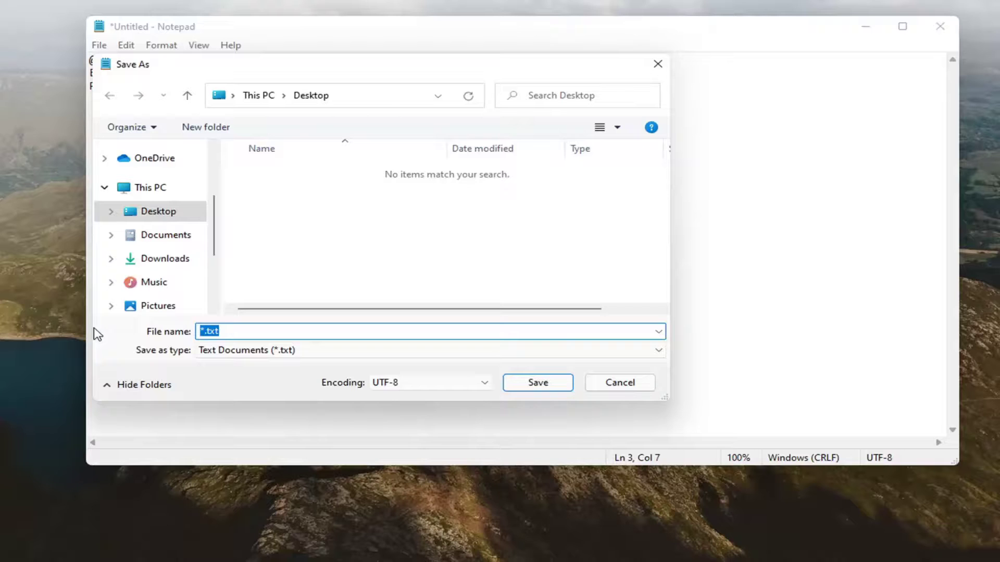
{"action": "type", "text": "batch"}
{"action": "type", "text": " file."}
{"action": "type", "text": "bat"}
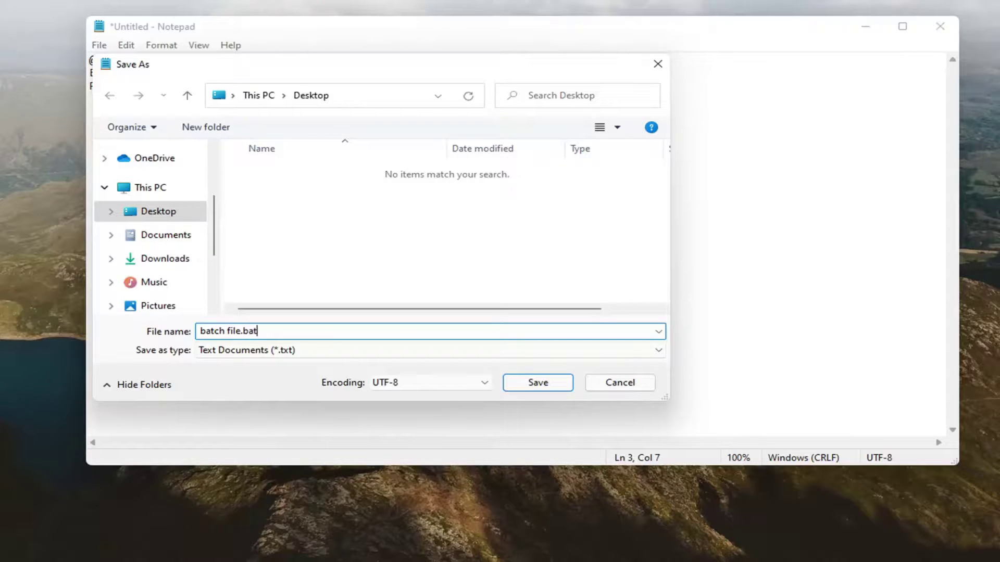
{"action": "left_click", "coordinate": [227, 351]}
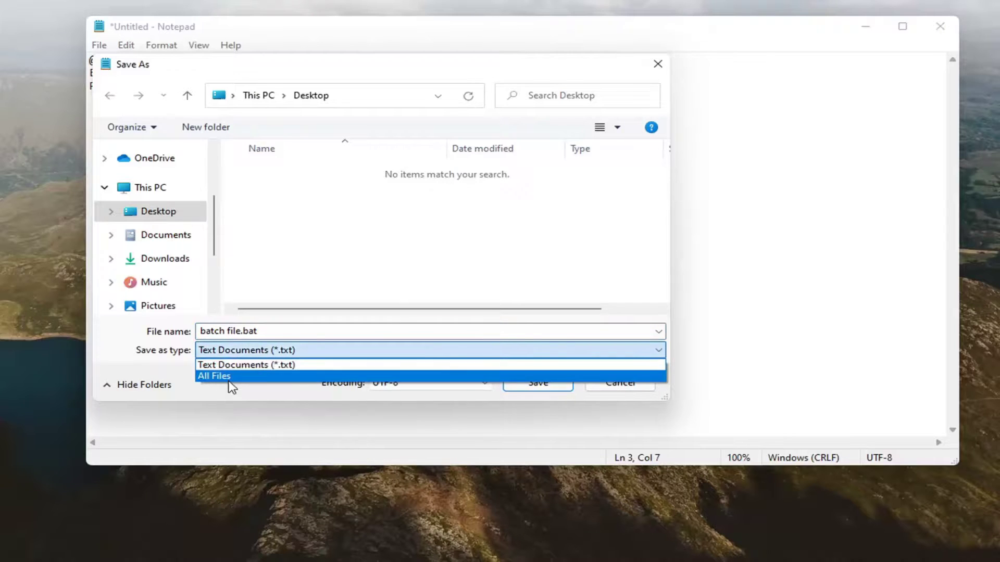
{"action": "left_click", "coordinate": [229, 378]}
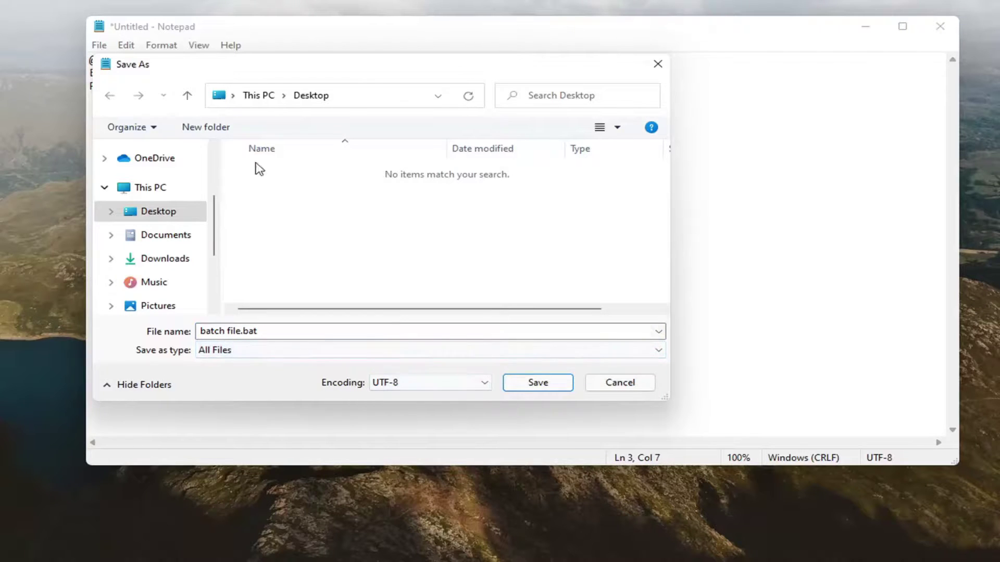
{"action": "left_click", "coordinate": [134, 215]}
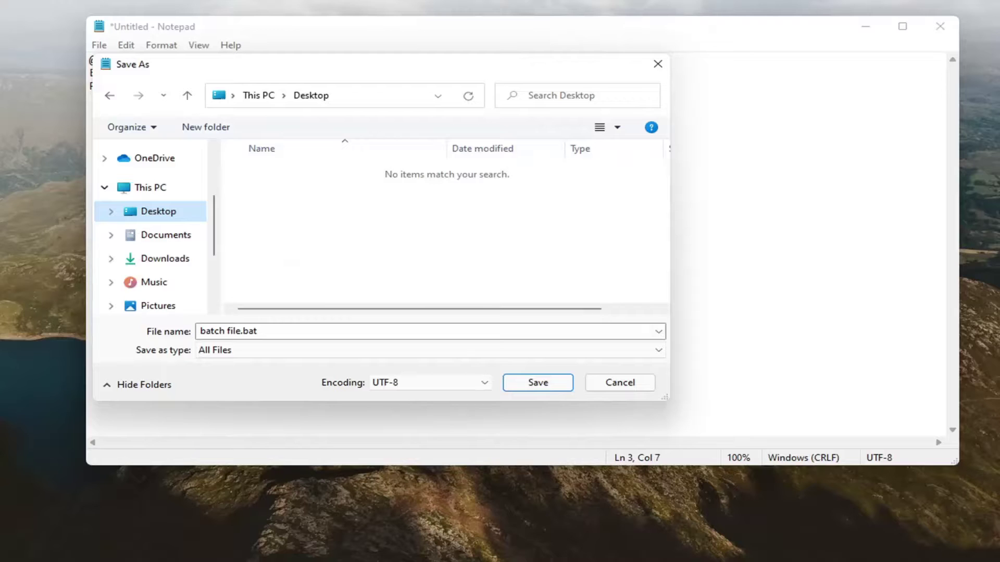
{"action": "left_click", "coordinate": [542, 384]}
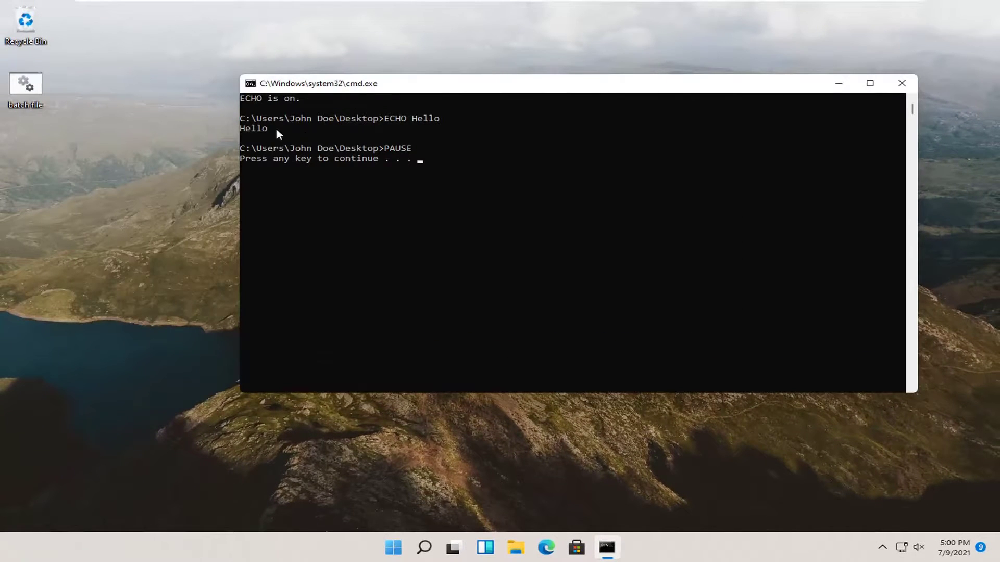
Select the Hello output, then press Enter at the pause to close the cmd window.
{"action": "left_click_drag", "start_coordinate": [277, 130], "coordinate": [220, 128]}
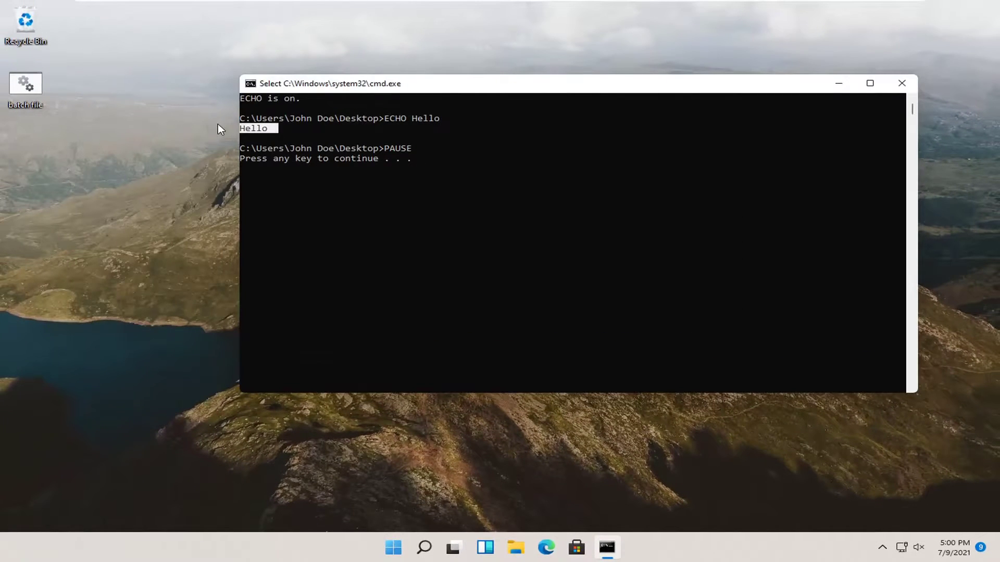
{"action": "left_click", "coordinate": [444, 178]}
{"action": "key", "text": "Return"}
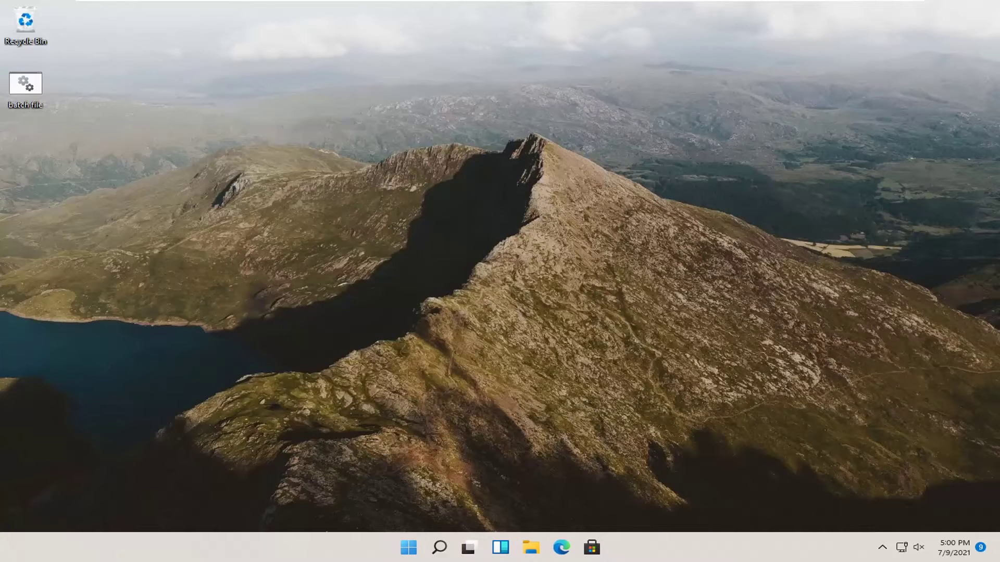